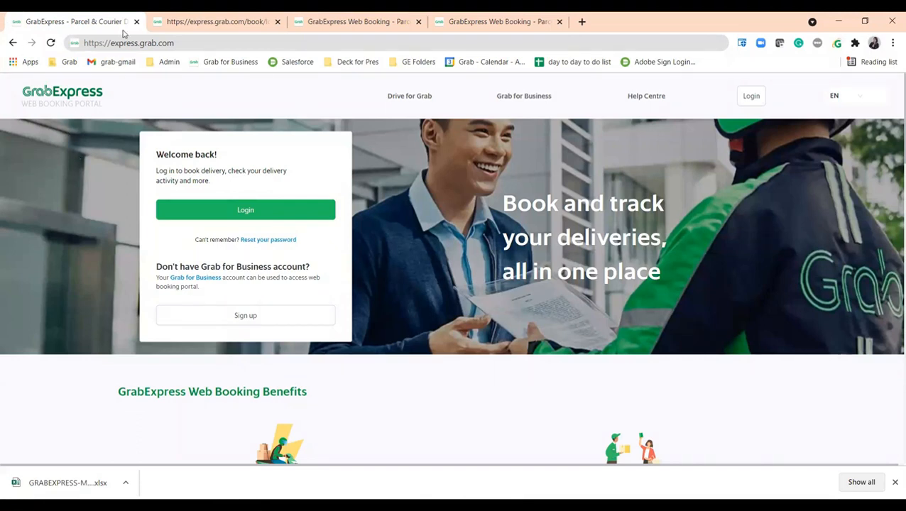
Step: Go to the portal's login page and bring up the browser's saved sign-in credentials
{"action": "left_click", "coordinate": [167, 46]}
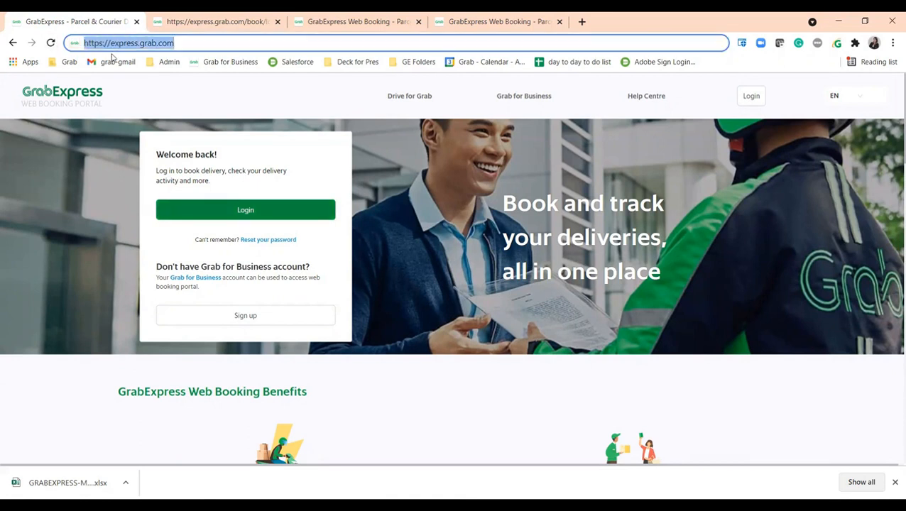
{"action": "left_click", "coordinate": [247, 210]}
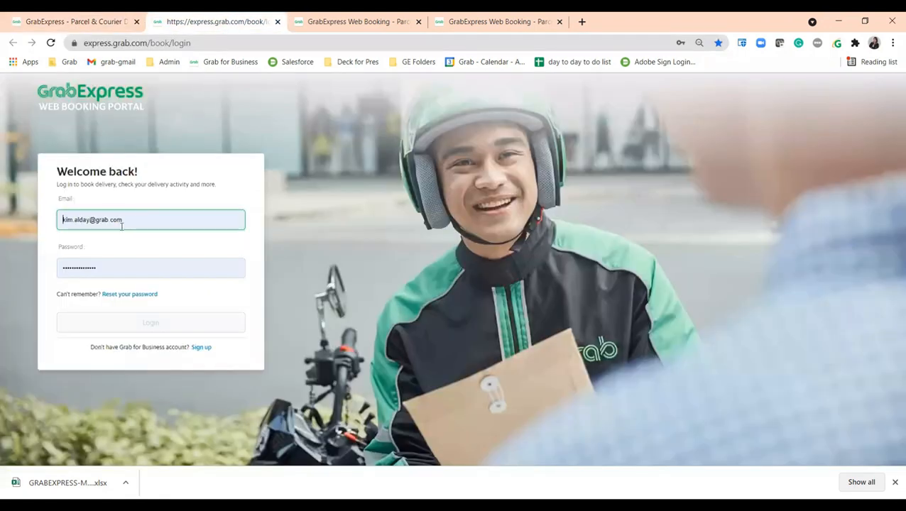
{"action": "left_click", "coordinate": [113, 267]}
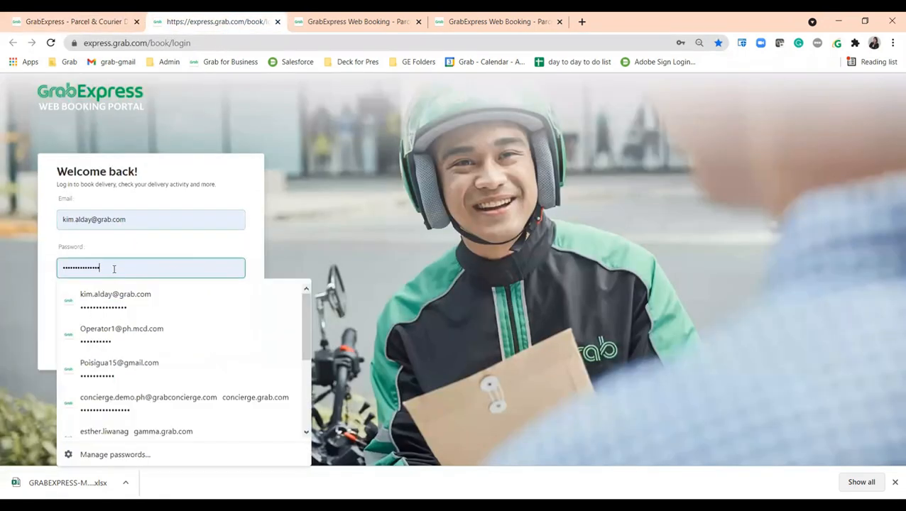
Step: Fill in the saved account password and log in to the Metro Manila home page
{"action": "left_click", "coordinate": [119, 296]}
{"action": "left_click", "coordinate": [131, 330]}
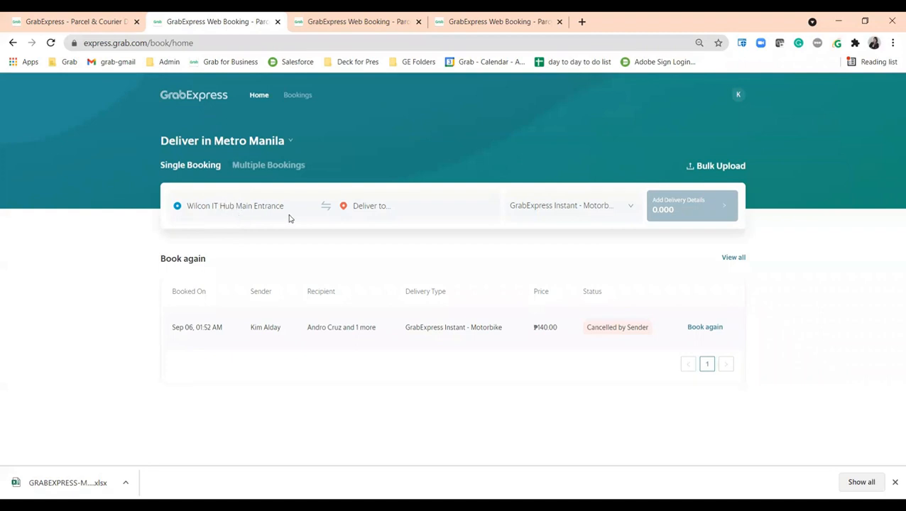
Step: Set the drop-off location to San Lorenzo Place Tower 4 via a 'san lore' search
{"action": "left_click", "coordinate": [419, 206]}
{"action": "type", "text": "san lore"}
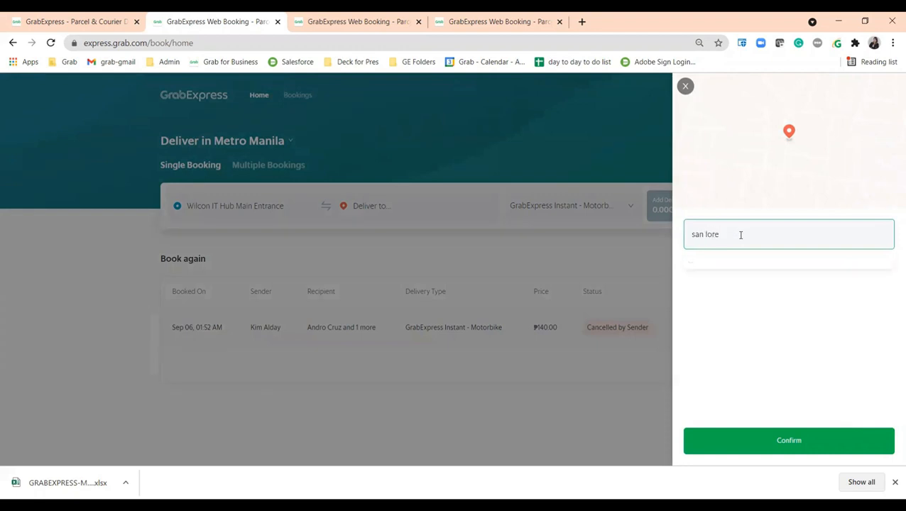
{"action": "left_click", "coordinate": [761, 345]}
{"action": "left_click", "coordinate": [786, 443]}
Step: Choose GrabExpress - Food Delivery (₱85.00) and start entering the recipient's name in the delivery details
{"action": "left_click", "coordinate": [598, 207]}
{"action": "left_click", "coordinate": [600, 209]}
{"action": "left_click", "coordinate": [599, 214]}
{"action": "left_click", "coordinate": [580, 307]}
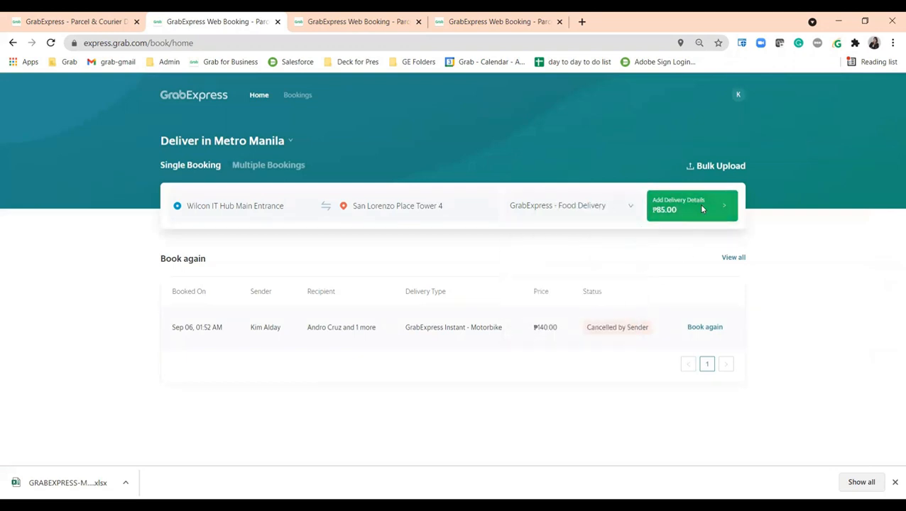
{"action": "left_click", "coordinate": [701, 208]}
{"action": "left_click", "coordinate": [247, 298]}
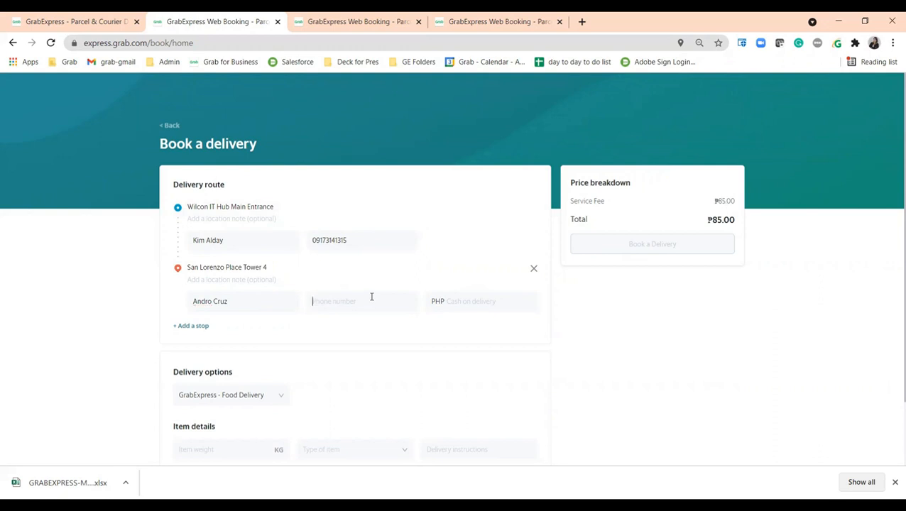
Step: Enter the recipient's phone number and a PHP 500 cash-on-delivery amount
{"action": "left_click", "coordinate": [372, 297]}
{"action": "type", "text": "500"}
{"action": "scroll", "coordinate": [560, 213], "scroll_direction": "down", "scroll_amount": 1}
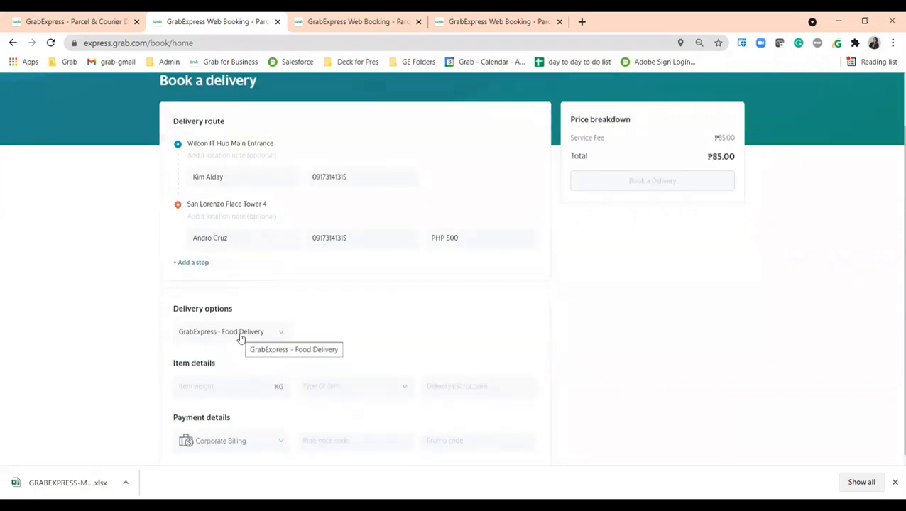
Step: Set item weight to 1 KG and item type to Food, keeping Corporate Billing payment
{"action": "type", "text": "1"}
{"action": "left_click", "coordinate": [366, 389]}
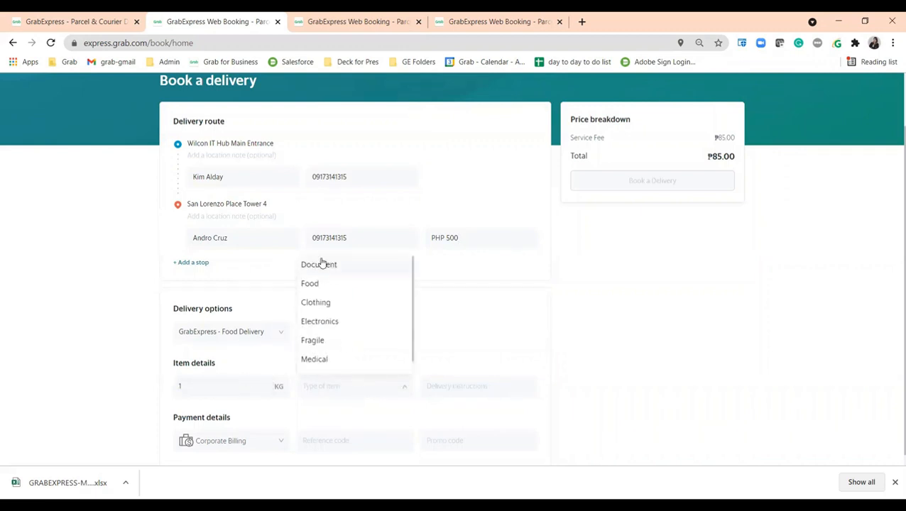
{"action": "left_click", "coordinate": [323, 284]}
{"action": "scroll", "coordinate": [263, 372], "scroll_direction": "down", "scroll_amount": 1}
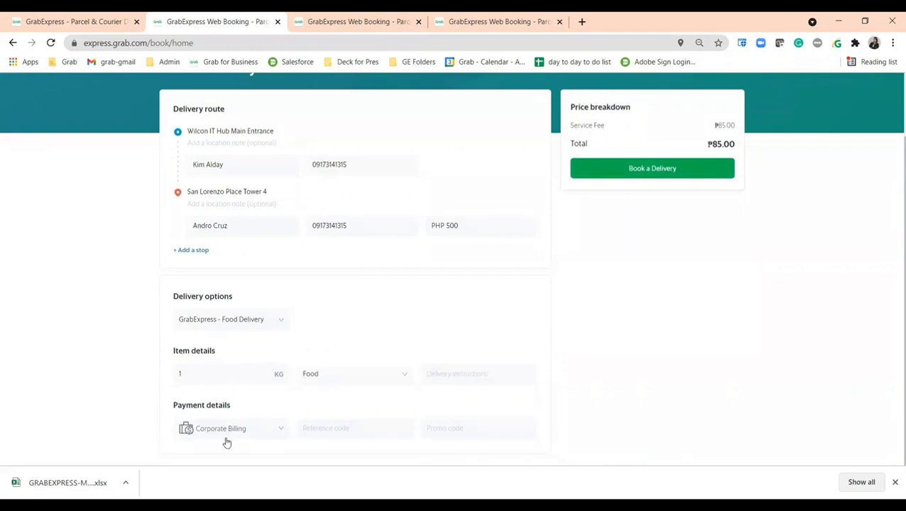
{"action": "left_click", "coordinate": [260, 429]}
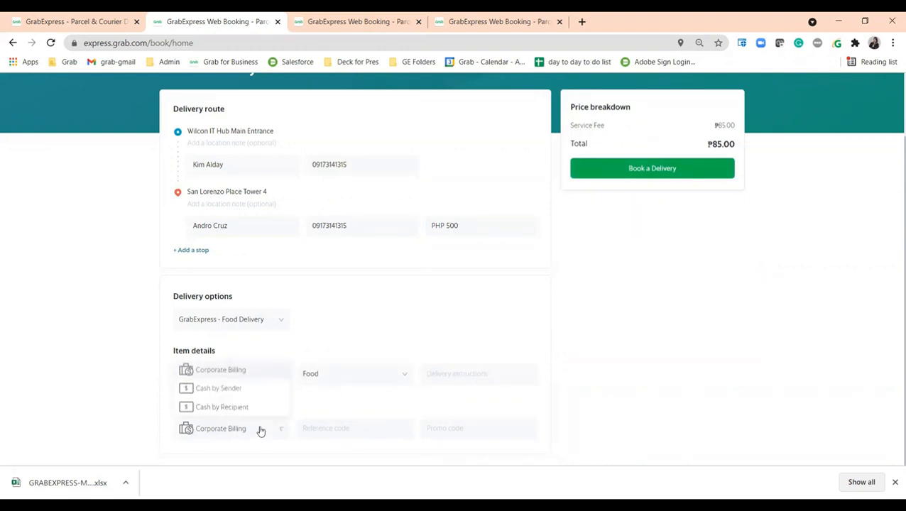
{"action": "left_click", "coordinate": [229, 370]}
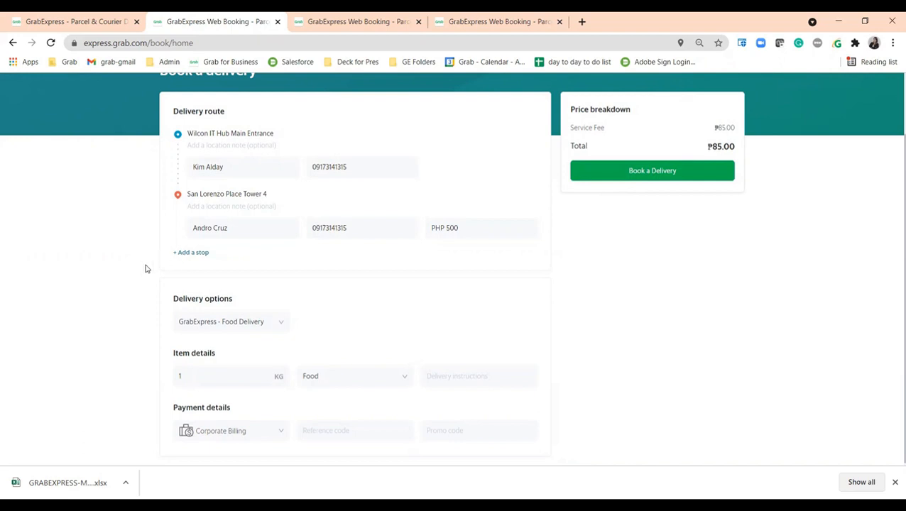
Step: Add a second stop at Ecoplaza Entrance
{"action": "left_click", "coordinate": [195, 254]}
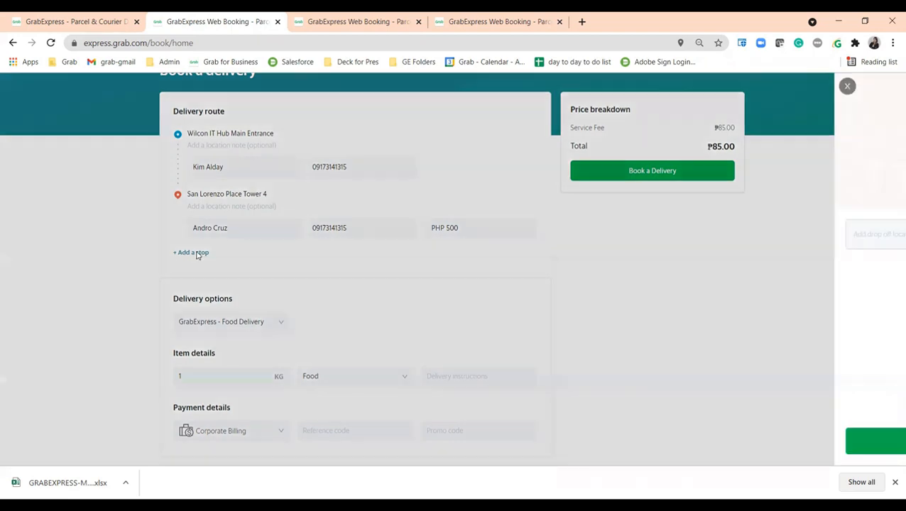
{"action": "left_click", "coordinate": [710, 237]}
{"action": "type", "text": "ecopla"}
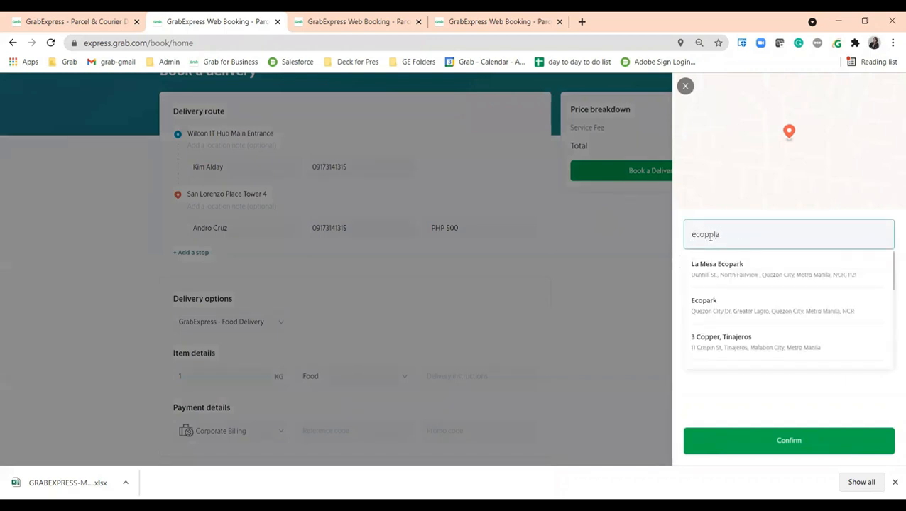
{"action": "key", "text": "BackSpace"}
{"action": "key", "text": "BackSpace"}
{"action": "key", "text": "BackSpace"}
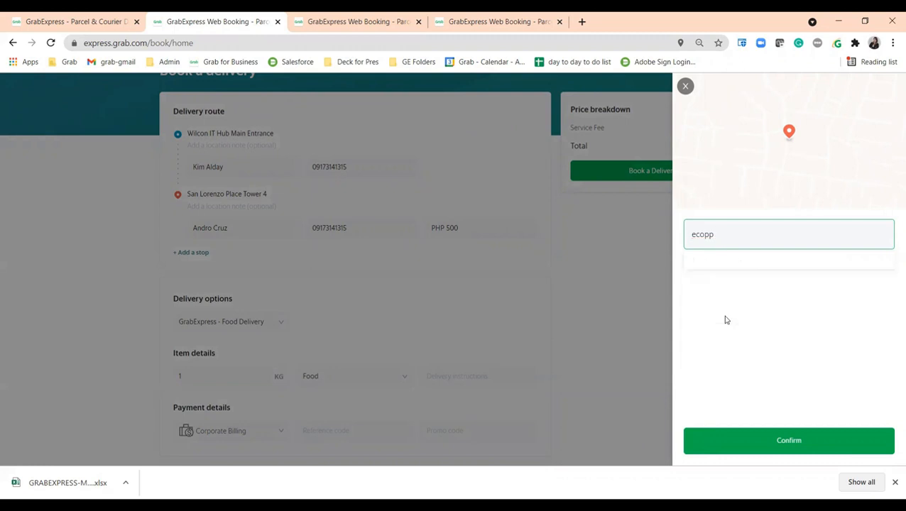
{"action": "type", "text": "laz"}
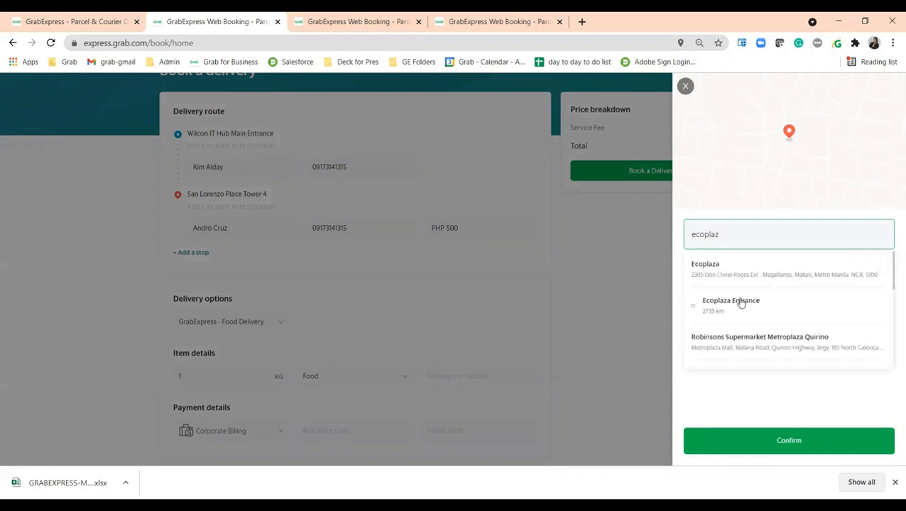
{"action": "left_click", "coordinate": [739, 304]}
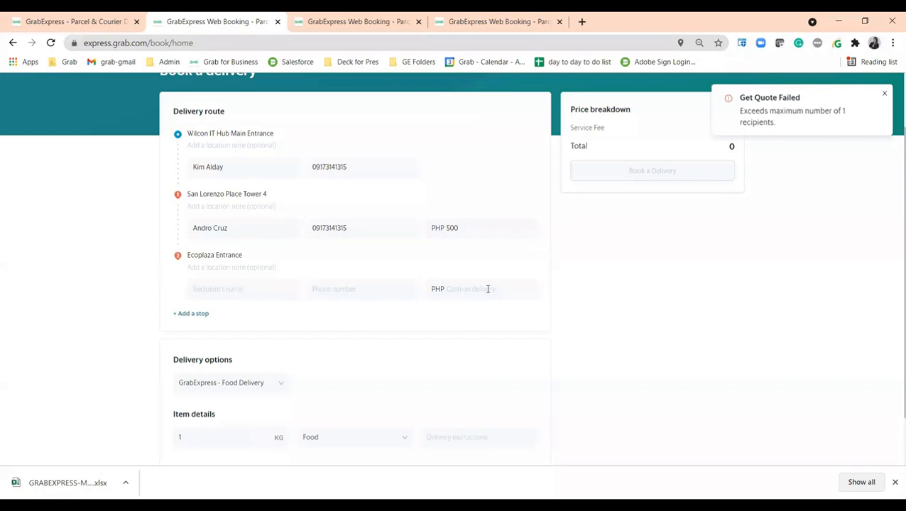
Step: Enter the second recipient's name, phone number and a 300 cash-on-delivery amount
{"action": "left_click", "coordinate": [363, 293]}
{"action": "type", "text": "091700000"}
{"action": "left_click", "coordinate": [476, 290]}
{"action": "type", "text": "300"}
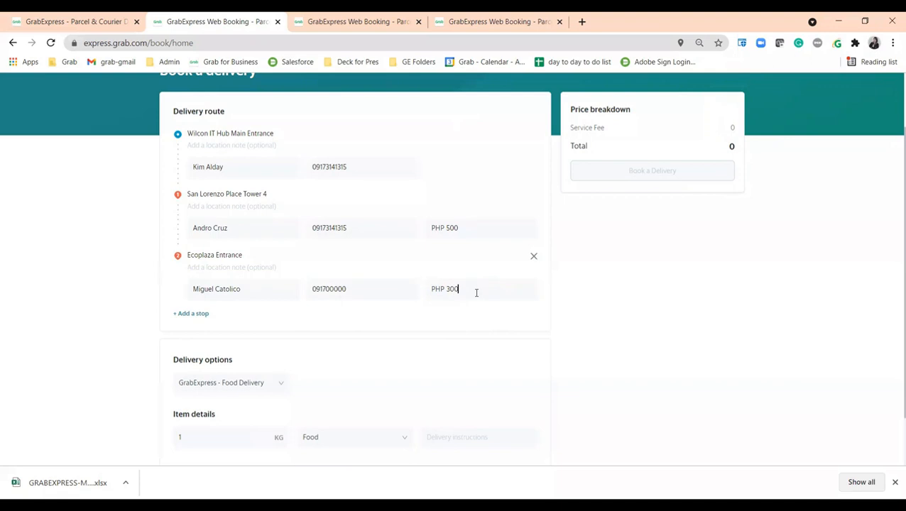
Step: Check the delivery type, item type and payment choices, then remove the Ecoplaza Entrance stop
{"action": "scroll", "coordinate": [477, 381], "scroll_direction": "down", "scroll_amount": 2}
{"action": "scroll", "coordinate": [534, 287], "scroll_direction": "up", "scroll_amount": 2}
{"action": "scroll", "coordinate": [398, 334], "scroll_direction": "down", "scroll_amount": 2}
{"action": "left_click", "coordinate": [263, 340]}
{"action": "left_click", "coordinate": [239, 435]}
{"action": "left_click", "coordinate": [327, 396]}
{"action": "left_click", "coordinate": [235, 447]}
{"action": "scroll", "coordinate": [241, 393], "scroll_direction": "down", "scroll_amount": 1}
{"action": "left_click", "coordinate": [467, 392]}
{"action": "scroll", "coordinate": [468, 392], "scroll_direction": "up", "scroll_amount": 2}
{"action": "scroll", "coordinate": [184, 393], "scroll_direction": "down", "scroll_amount": 1}
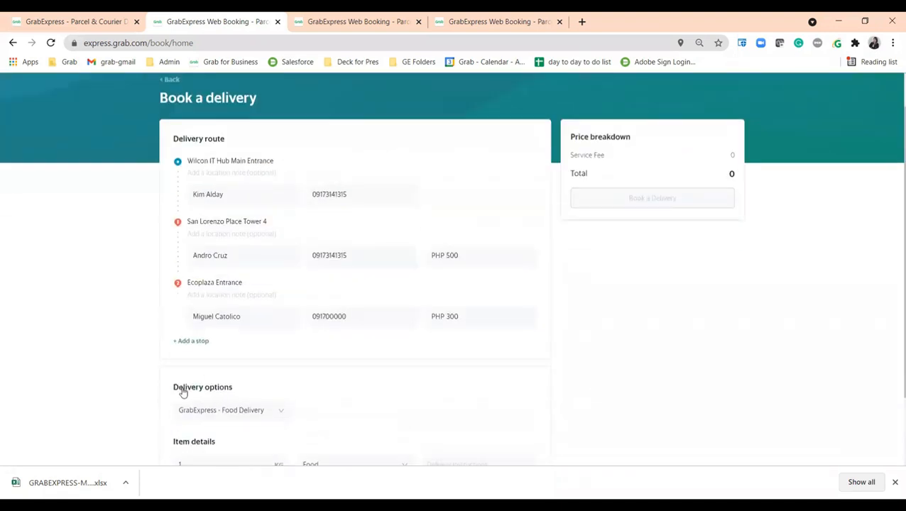
{"action": "left_click", "coordinate": [532, 270]}
Step: Download the Metro Manila bulk-upload spreadsheet template from the Bulk Upload window
{"action": "scroll", "coordinate": [173, 130], "scroll_direction": "up", "scroll_amount": 2}
{"action": "scroll", "coordinate": [563, 188], "scroll_direction": "down", "scroll_amount": 1}
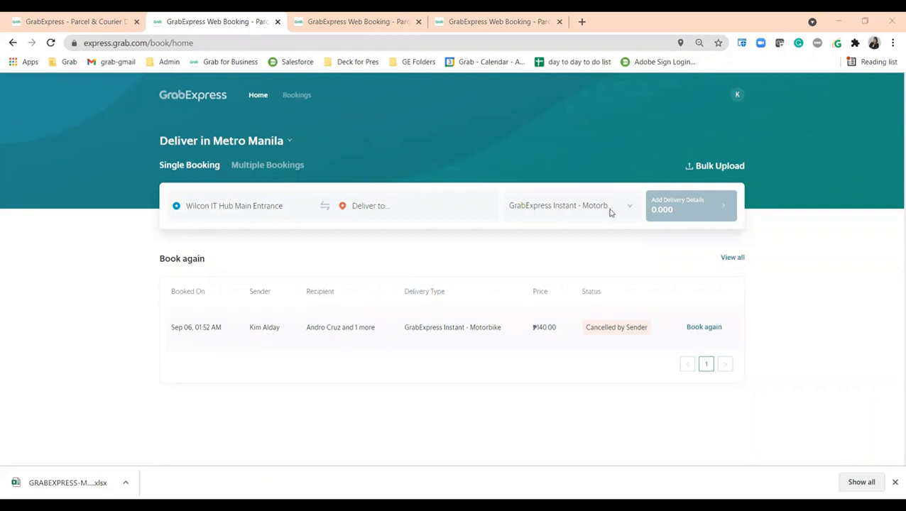
{"action": "left_click", "coordinate": [720, 166]}
{"action": "left_click", "coordinate": [385, 406]}
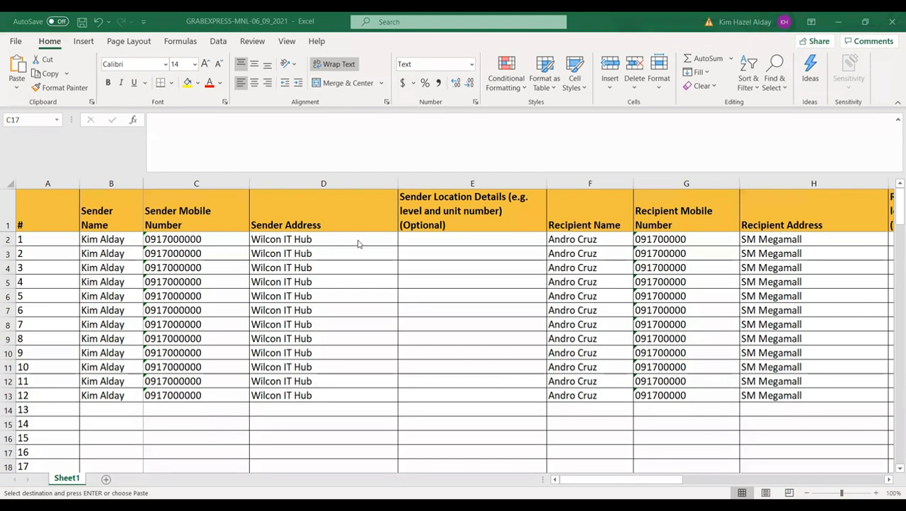
Step: Inspect the recipient name and address cells, then scroll across to the Service Type column
{"action": "left_click", "coordinate": [625, 250]}
{"action": "left_click", "coordinate": [744, 249]}
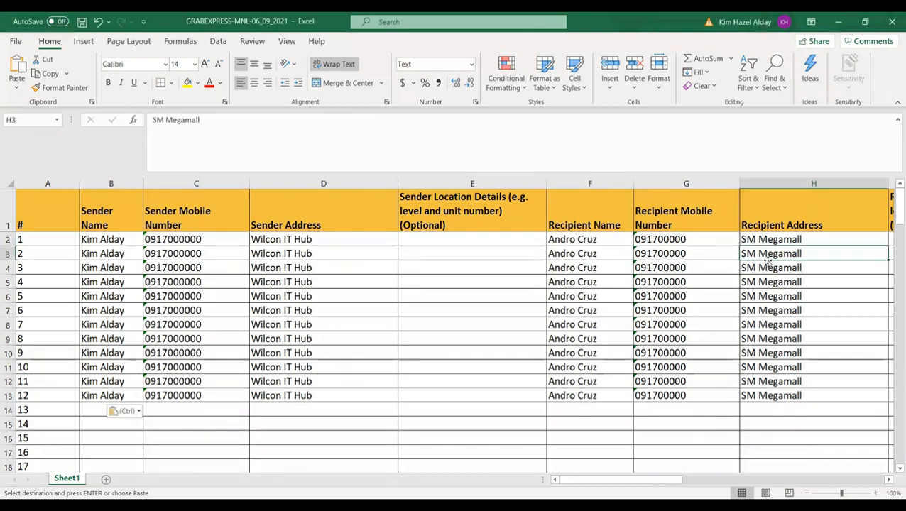
{"action": "left_click", "coordinate": [778, 308]}
{"action": "left_click", "coordinate": [805, 349]}
{"action": "scroll", "coordinate": [770, 320], "scroll_direction": "right", "scroll_amount": 2}
{"action": "scroll", "coordinate": [768, 323], "scroll_direction": "right", "scroll_amount": 2}
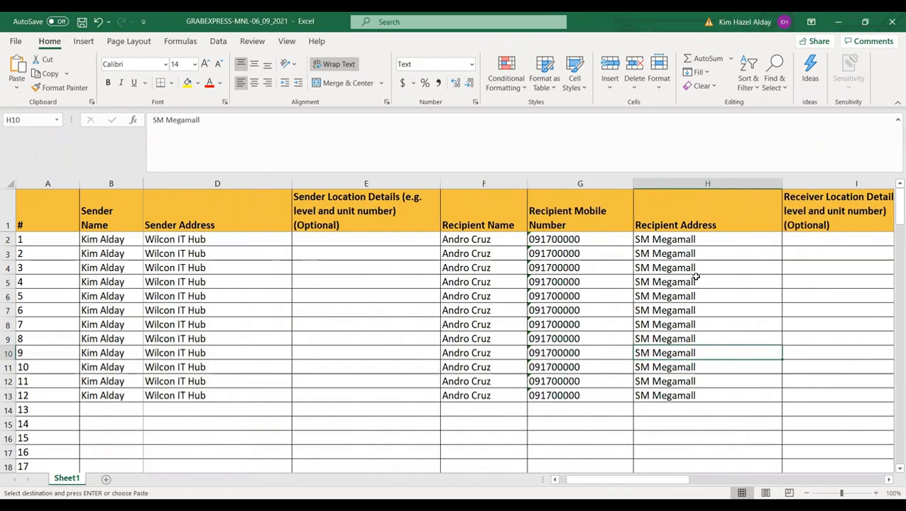
{"action": "scroll", "coordinate": [692, 280], "scroll_direction": "right", "scroll_amount": 2}
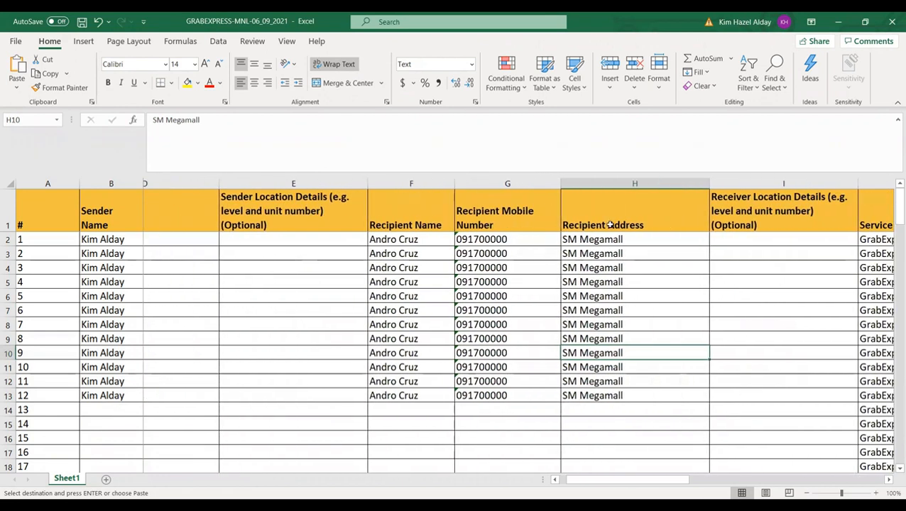
{"action": "scroll", "coordinate": [617, 337], "scroll_direction": "left", "scroll_amount": 2}
{"action": "scroll", "coordinate": [693, 335], "scroll_direction": "right", "scroll_amount": 3}
{"action": "scroll", "coordinate": [838, 306], "scroll_direction": "right", "scroll_amount": 1}
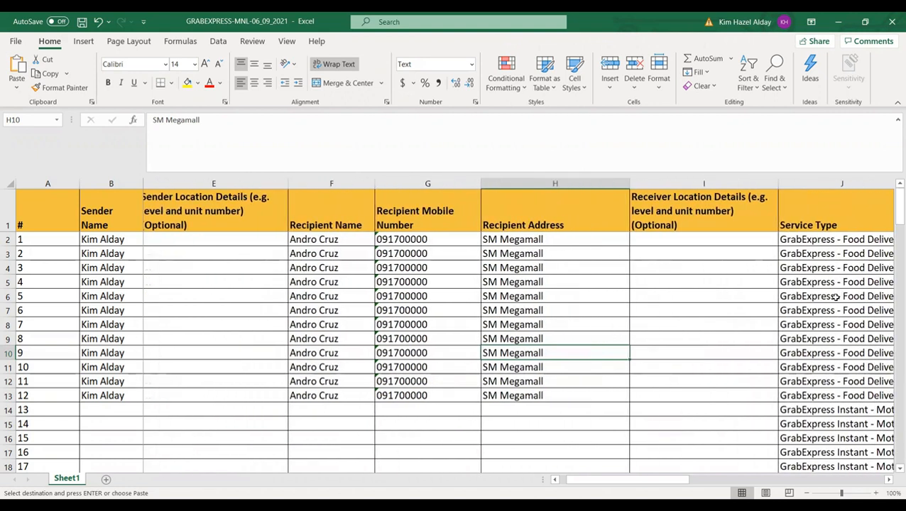
{"action": "scroll", "coordinate": [835, 297], "scroll_direction": "right", "scroll_amount": 1}
{"action": "scroll", "coordinate": [835, 297], "scroll_direction": "left", "scroll_amount": 1}
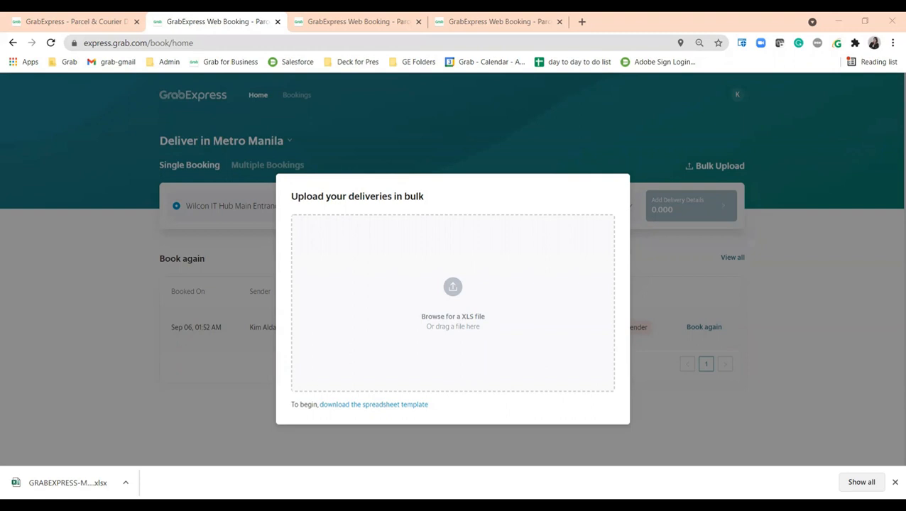
Step: Upload GrabExpress Report_01_51 06_09_2021, dismiss the language-mismatch warning, and close the upload window
{"action": "left_click_drag", "start_coordinate": [71, 483], "coordinate": [456, 289]}
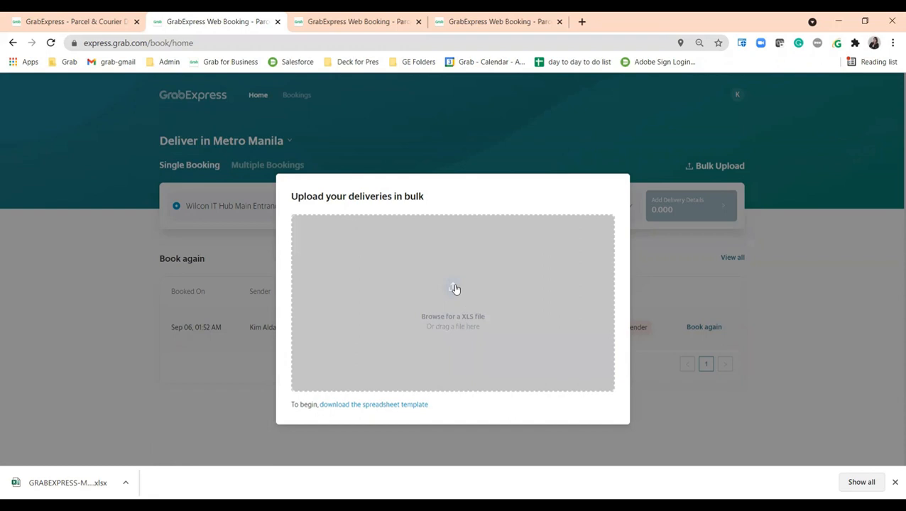
{"action": "left_click", "coordinate": [455, 288]}
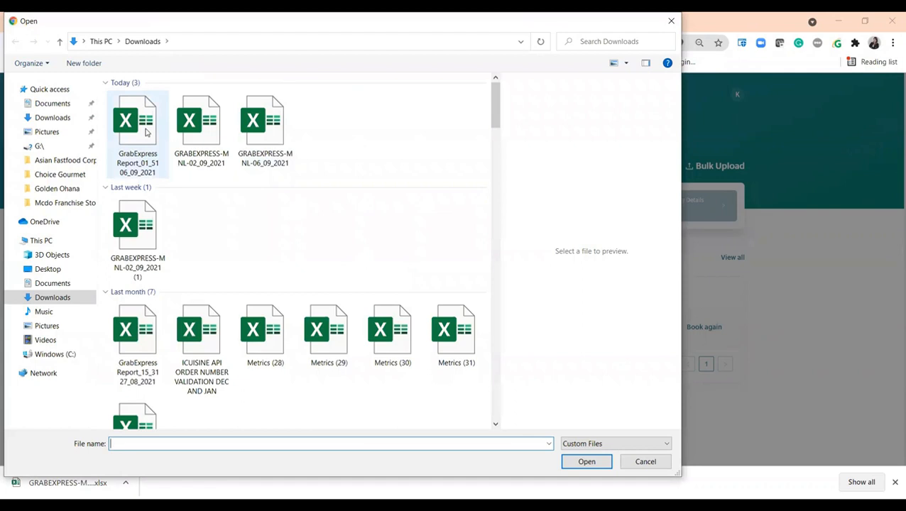
{"action": "left_click", "coordinate": [145, 132]}
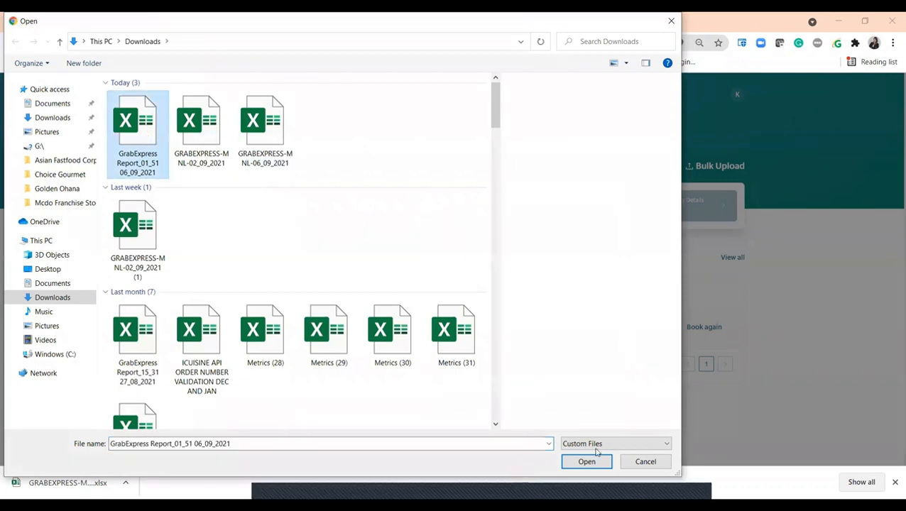
{"action": "left_click", "coordinate": [592, 456]}
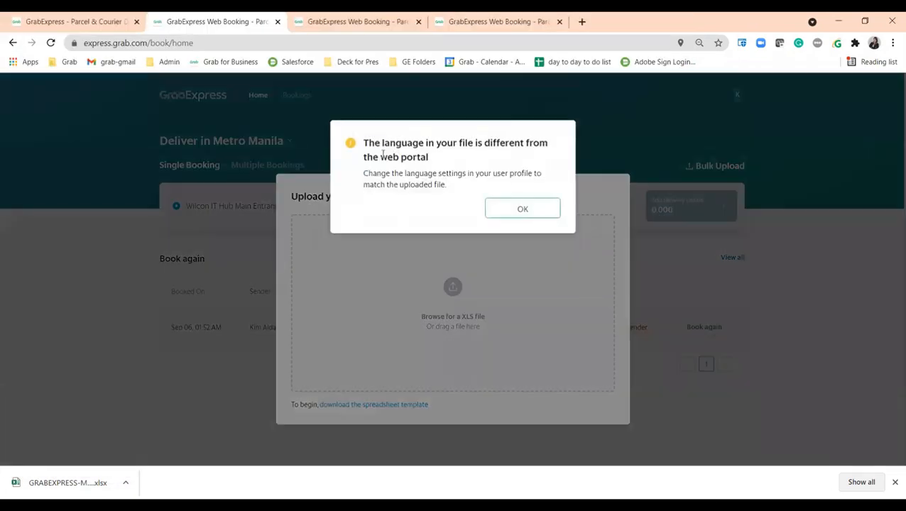
{"action": "left_click", "coordinate": [516, 208]}
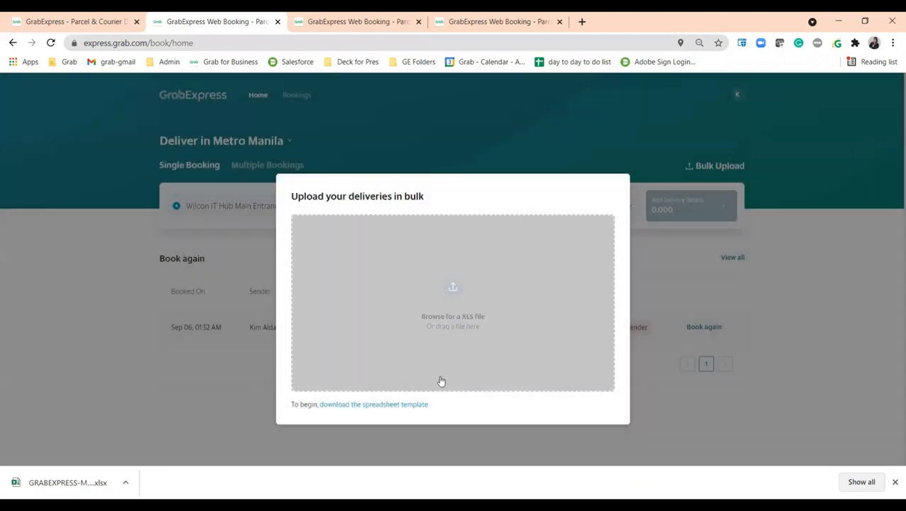
{"action": "left_click", "coordinate": [115, 424]}
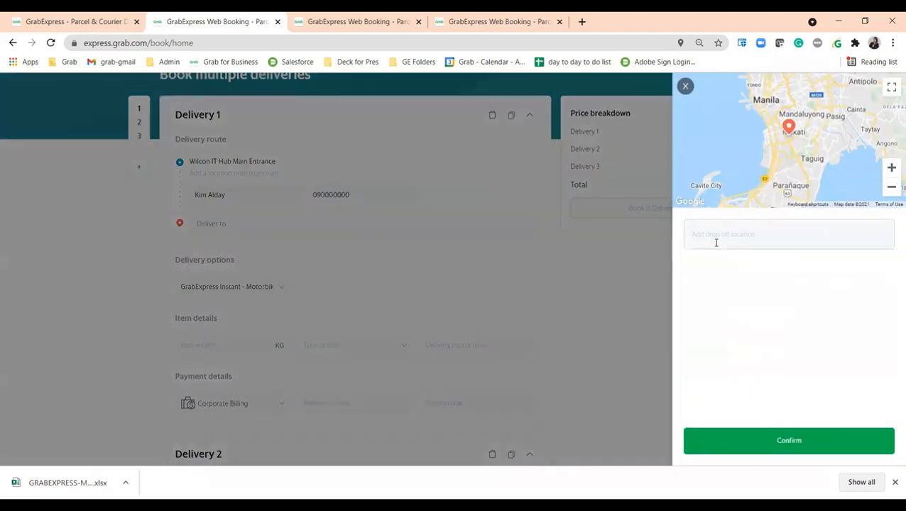
Step: Set Delivery 1's drop-off to San Lorenzo Place Tower 4
{"action": "left_click", "coordinate": [716, 242]}
{"action": "type", "text": "sa"}
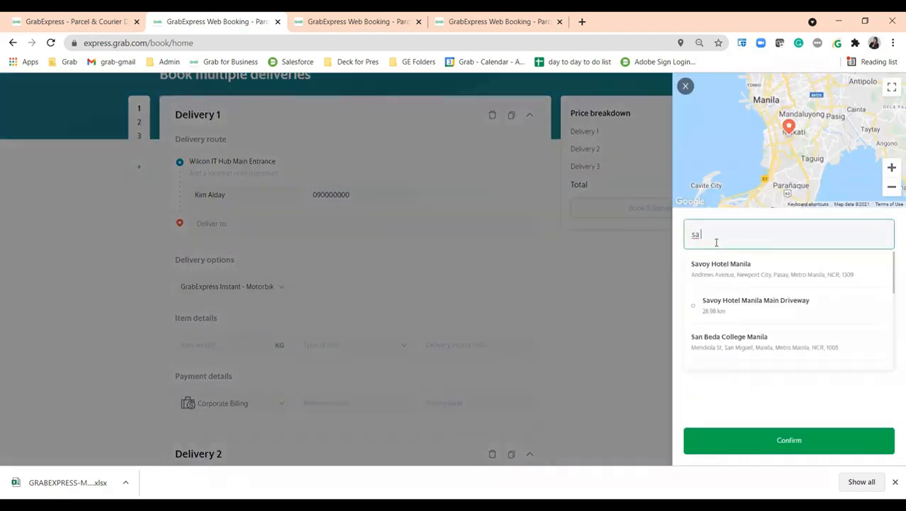
{"action": "type", "text": "n lore"}
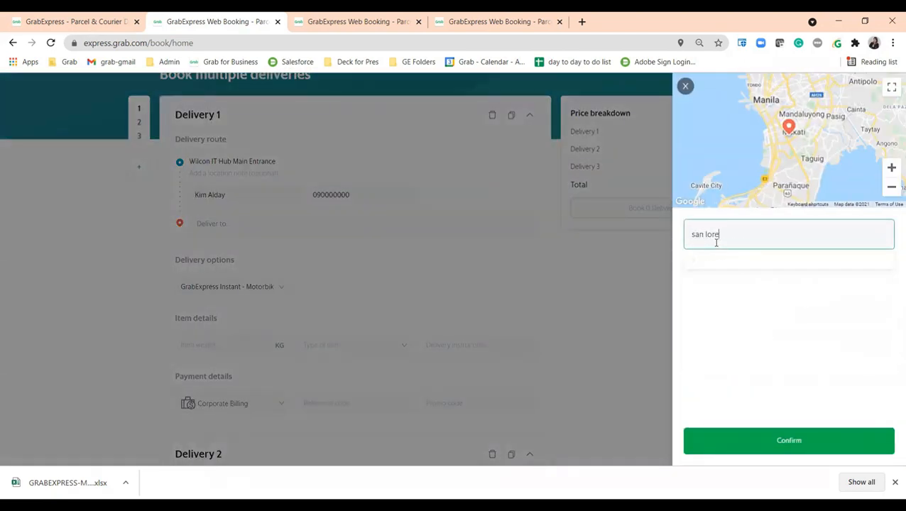
{"action": "left_click", "coordinate": [750, 343]}
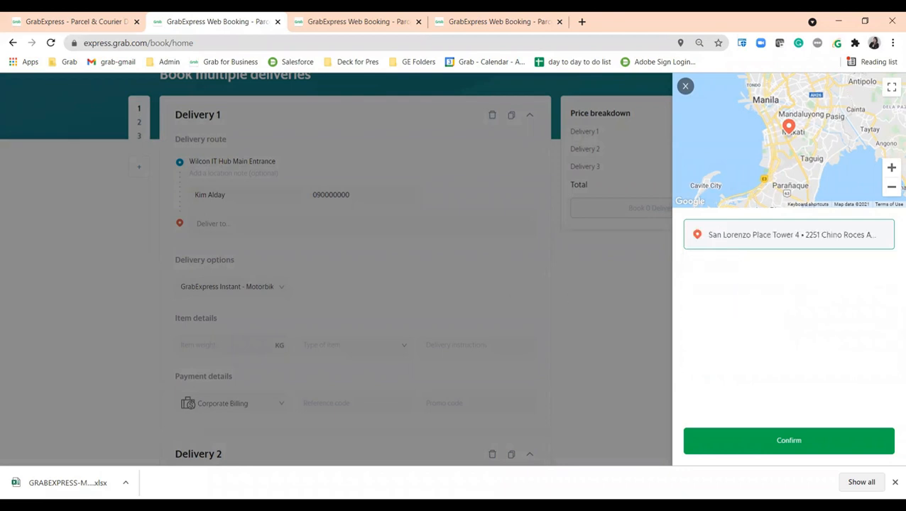
{"action": "left_click", "coordinate": [792, 449]}
Step: Give Delivery 1 an item weight of 1 KG and item type Food
{"action": "scroll", "coordinate": [239, 323], "scroll_direction": "down", "scroll_amount": 1}
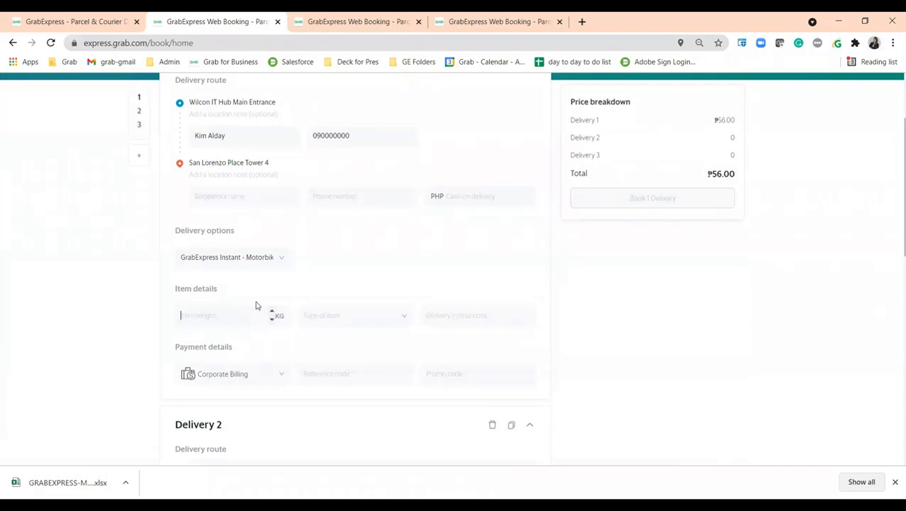
{"action": "scroll", "coordinate": [257, 293], "scroll_direction": "down", "scroll_amount": 1}
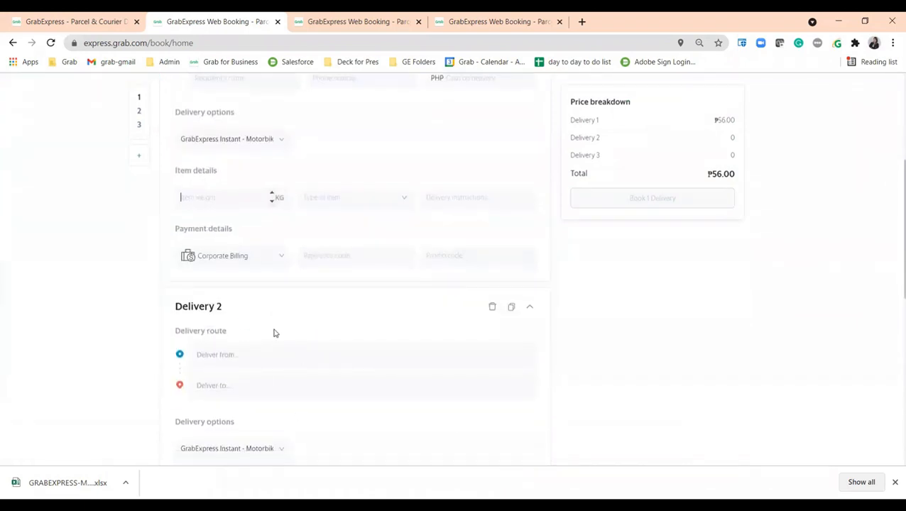
{"action": "scroll", "coordinate": [275, 332], "scroll_direction": "up", "scroll_amount": 1}
{"action": "type", "text": "1"}
{"action": "left_click", "coordinate": [350, 321]}
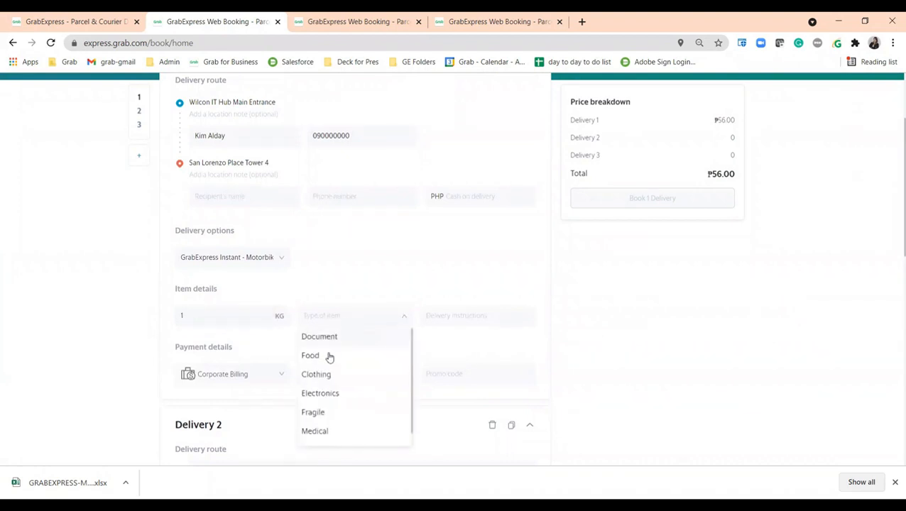
{"action": "left_click", "coordinate": [329, 356]}
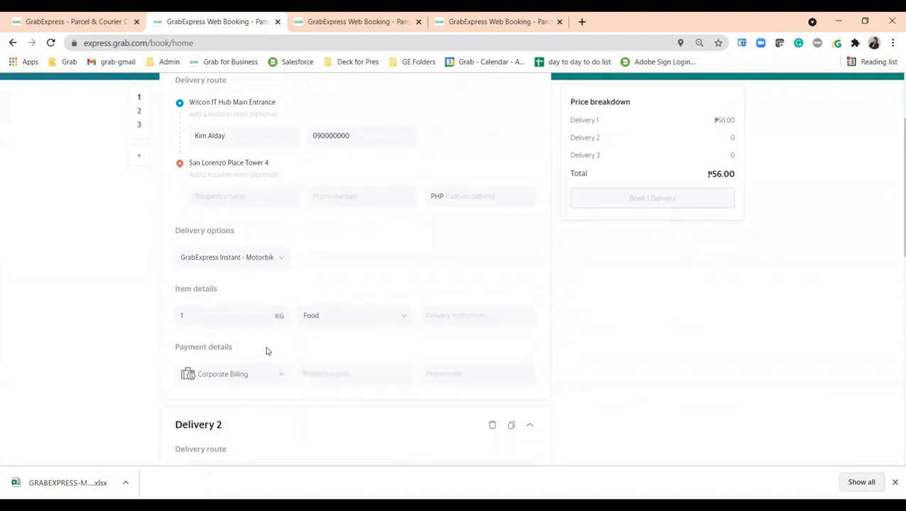
Step: Begin typing the recipient's name for Delivery 1
{"action": "scroll", "coordinate": [267, 351], "scroll_direction": "down", "scroll_amount": 1}
{"action": "scroll", "coordinate": [260, 178], "scroll_direction": "up", "scroll_amount": 1}
{"action": "left_click", "coordinate": [260, 201]}
{"action": "type", "text": "And"}
{"action": "scroll", "coordinate": [259, 212], "scroll_direction": "up", "scroll_amount": 2}
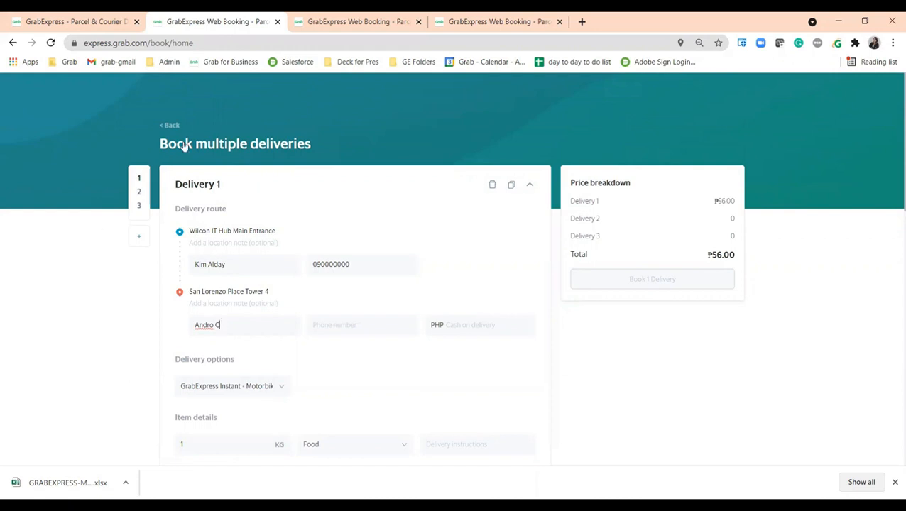
Step: Return home and rebook the previous multi-stop delivery to Exquadra Tower and St. Francis Entrance, SM Megamall
{"action": "left_click", "coordinate": [171, 124]}
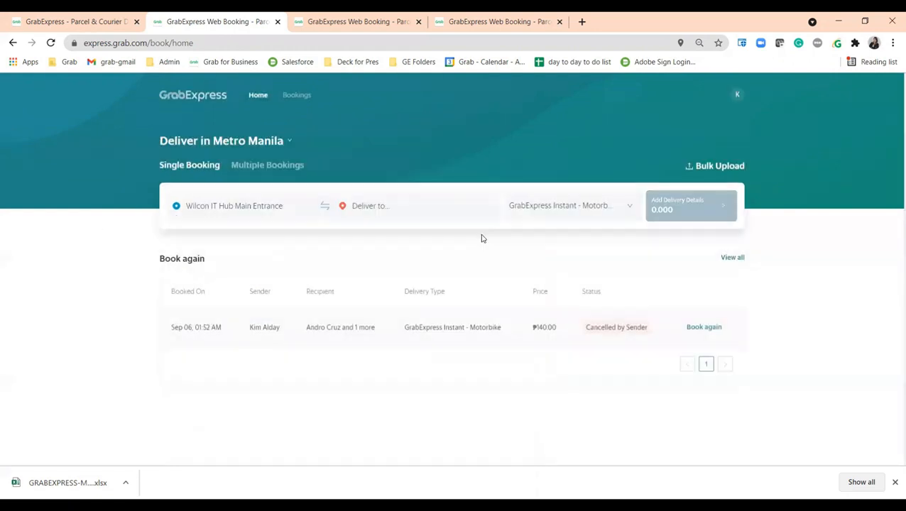
{"action": "left_click", "coordinate": [703, 327]}
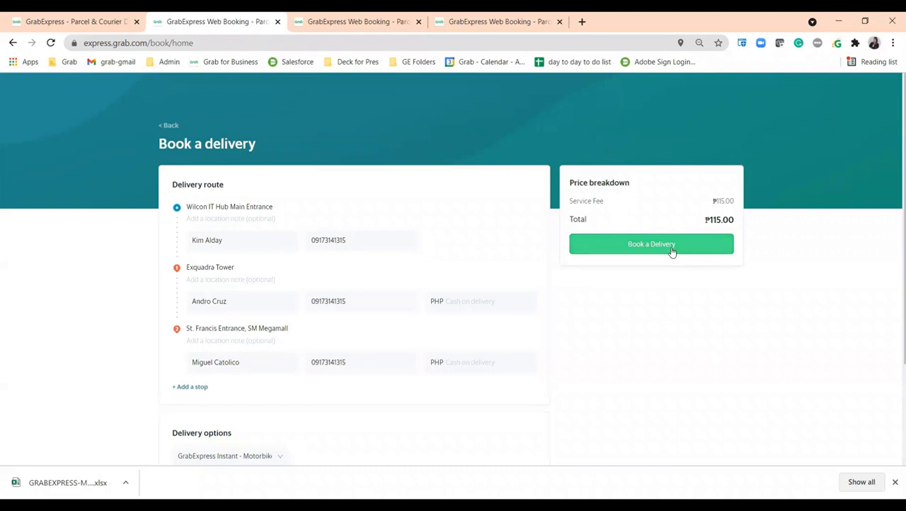
{"action": "left_click", "coordinate": [166, 131]}
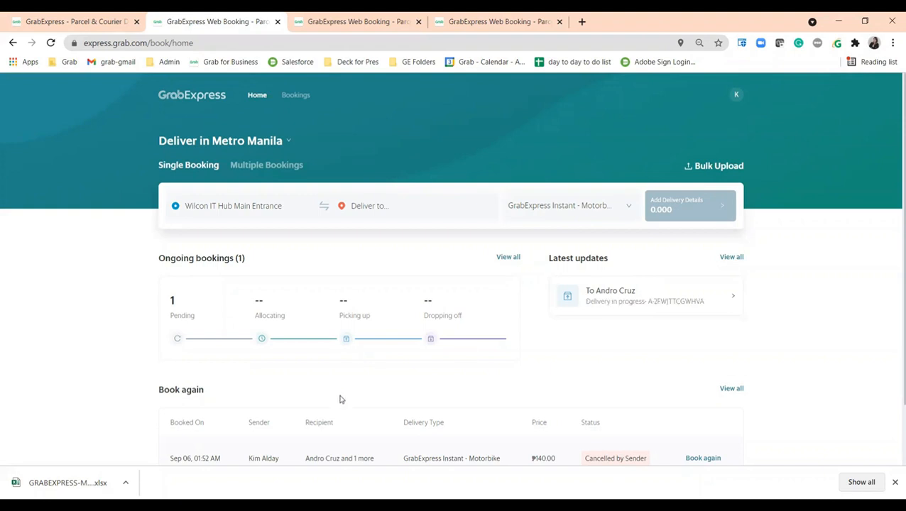
Step: Open the full bookings list and check the status filter options, leaving the filter on All
{"action": "scroll", "coordinate": [466, 363], "scroll_direction": "down", "scroll_amount": 1}
{"action": "left_click", "coordinate": [736, 320]}
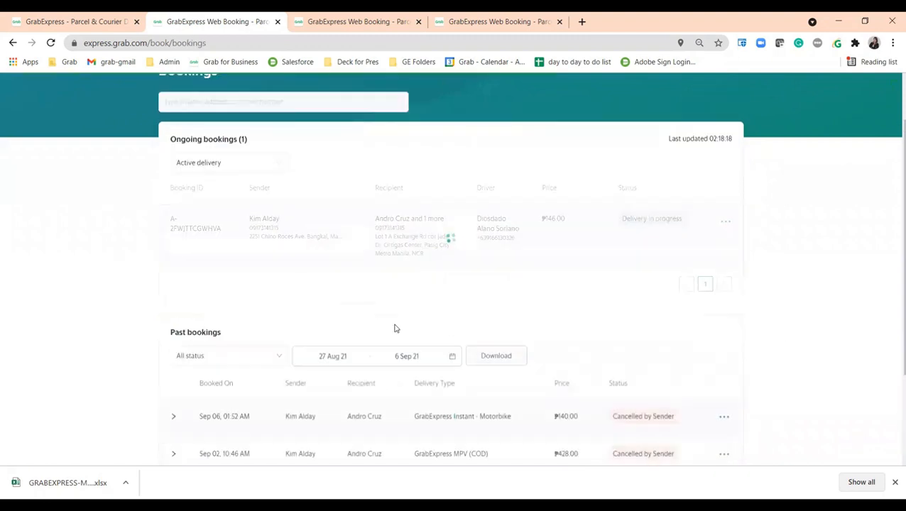
{"action": "scroll", "coordinate": [424, 361], "scroll_direction": "down", "scroll_amount": 2}
{"action": "scroll", "coordinate": [541, 359], "scroll_direction": "up", "scroll_amount": 2}
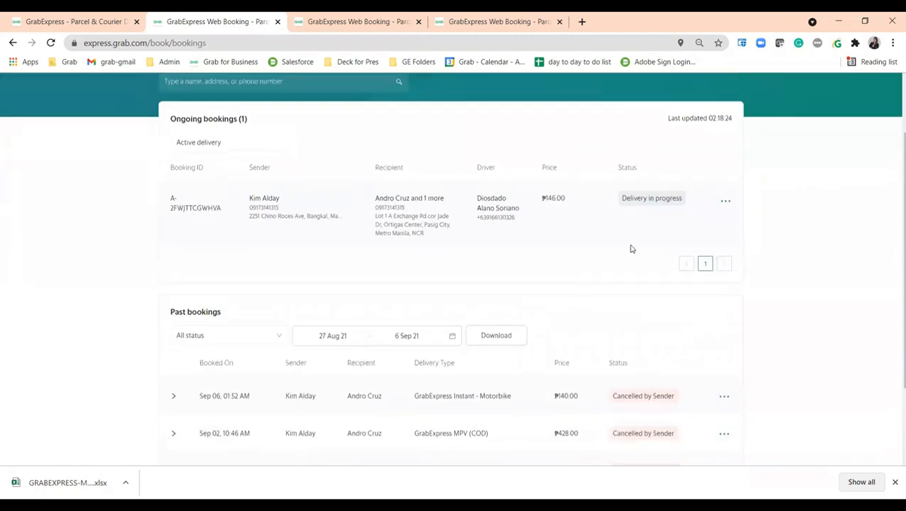
{"action": "scroll", "coordinate": [476, 391], "scroll_direction": "down", "scroll_amount": 2}
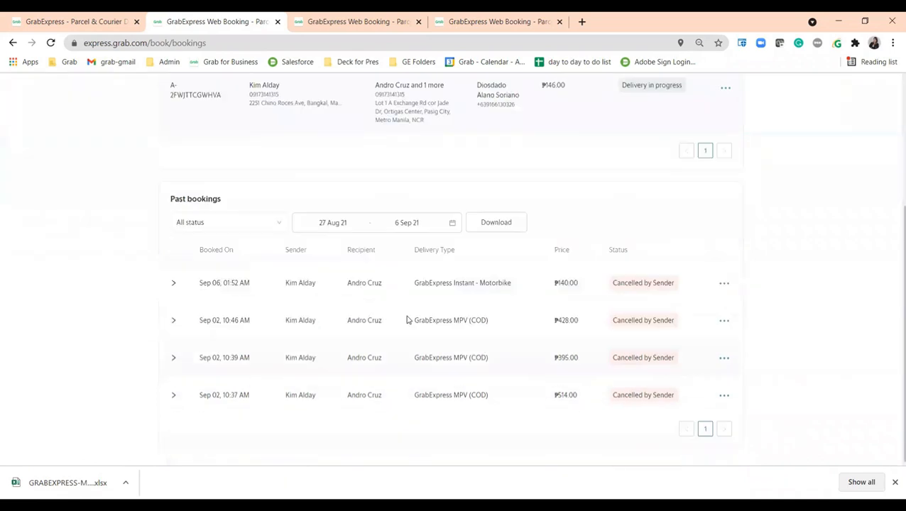
{"action": "left_click", "coordinate": [252, 221]}
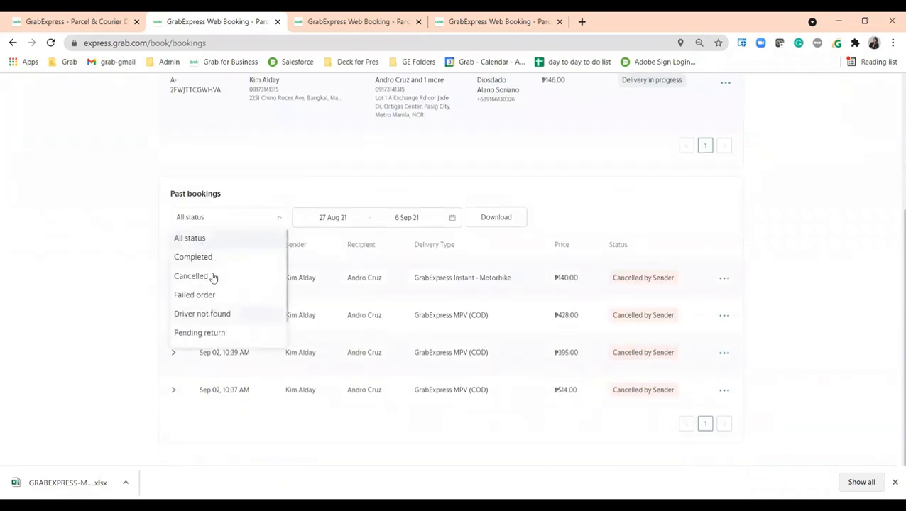
{"action": "scroll", "coordinate": [220, 325], "scroll_direction": "down", "scroll_amount": 1}
{"action": "scroll", "coordinate": [213, 286], "scroll_direction": "up", "scroll_amount": 4}
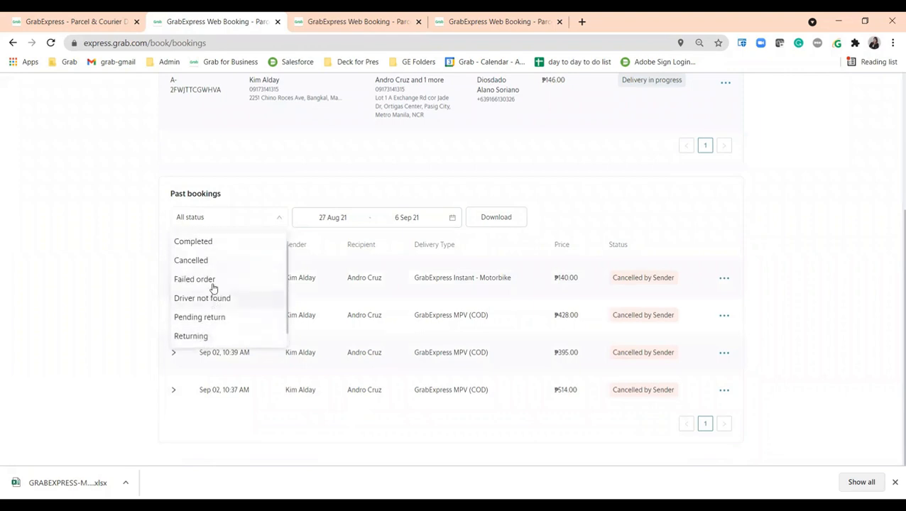
{"action": "left_click", "coordinate": [95, 355]}
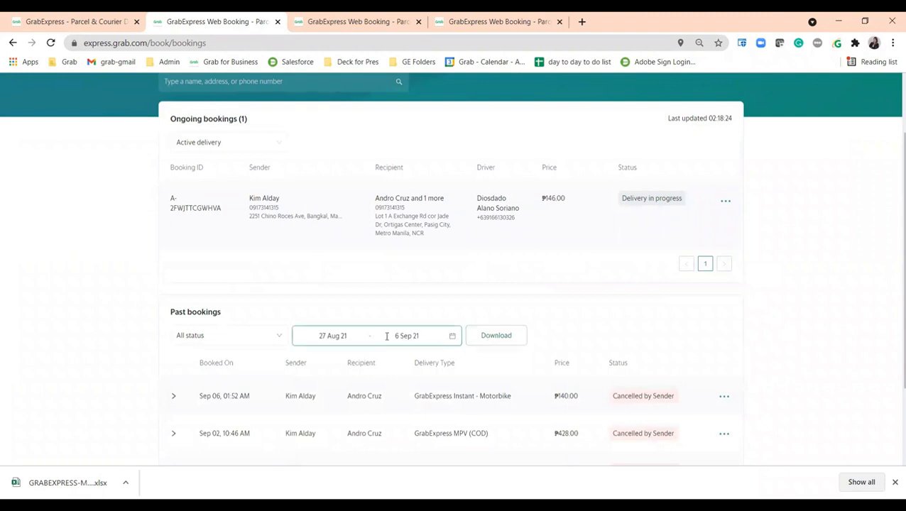
Step: Set the past bookings date range to 1 Sep 2021 – 6 Sep 2021
{"action": "scroll", "coordinate": [548, 350], "scroll_direction": "down", "scroll_amount": 3}
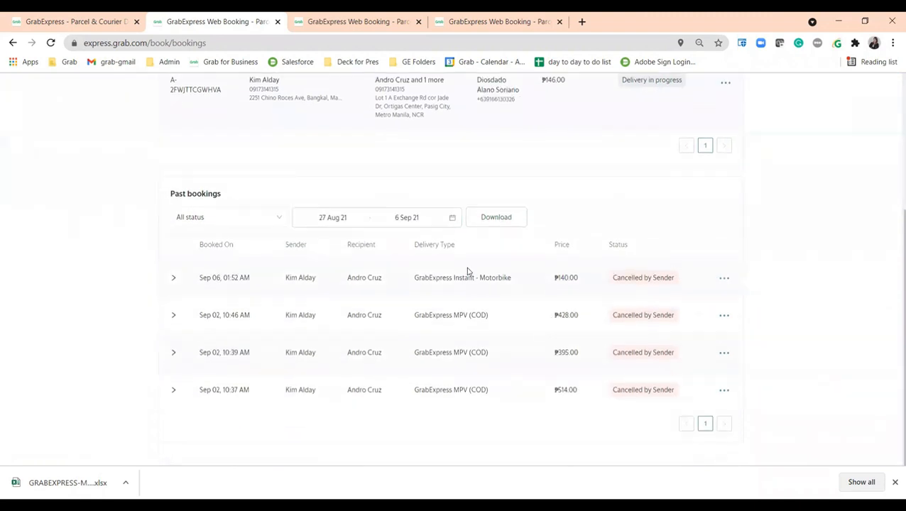
{"action": "left_click", "coordinate": [371, 218]}
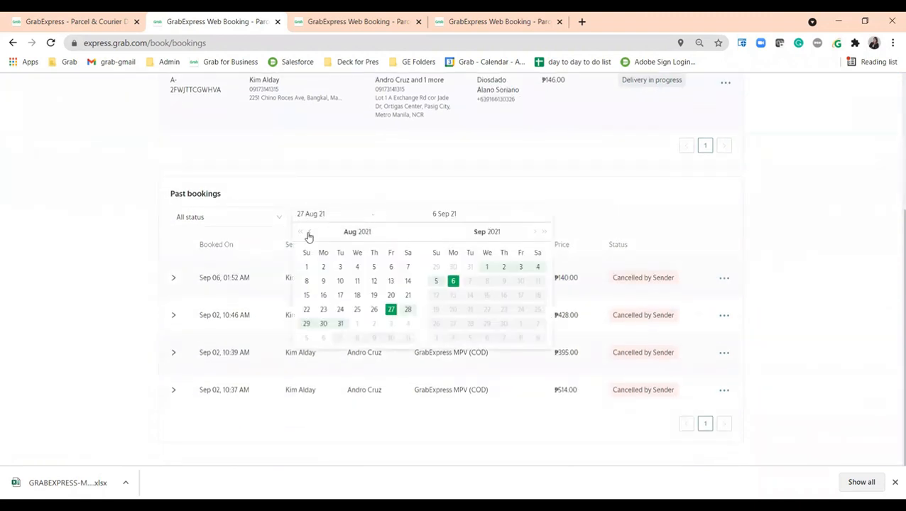
{"action": "left_click", "coordinate": [309, 234]}
{"action": "left_click", "coordinate": [309, 234]}
{"action": "left_click", "coordinate": [340, 267]}
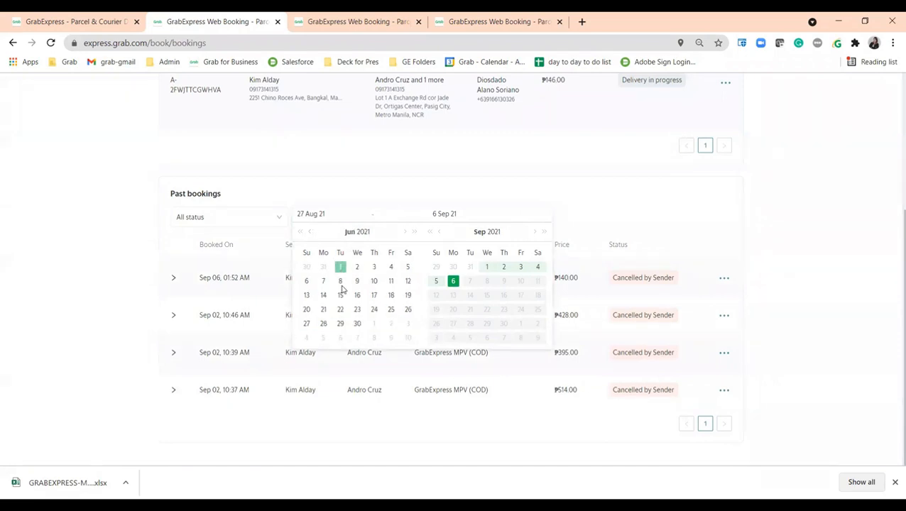
{"action": "left_click", "coordinate": [390, 281]}
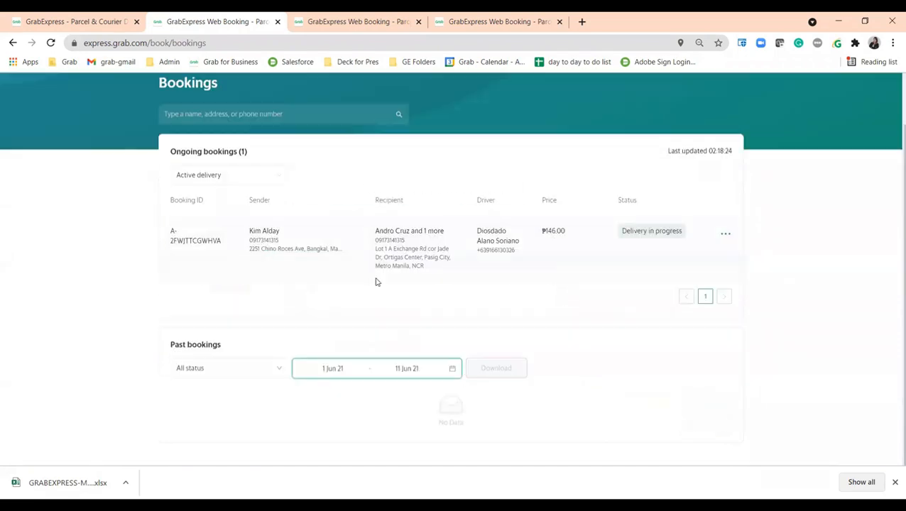
{"action": "left_click", "coordinate": [400, 366]}
{"action": "double_click", "coordinate": [535, 263]}
{"action": "left_click", "coordinate": [486, 298]}
{"action": "left_click", "coordinate": [453, 312]}
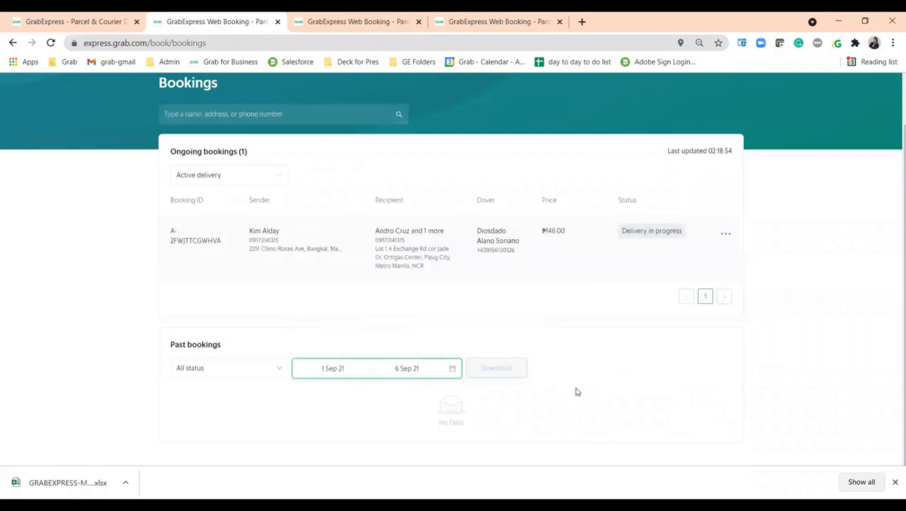
{"action": "scroll", "coordinate": [577, 390], "scroll_direction": "down", "scroll_amount": 2}
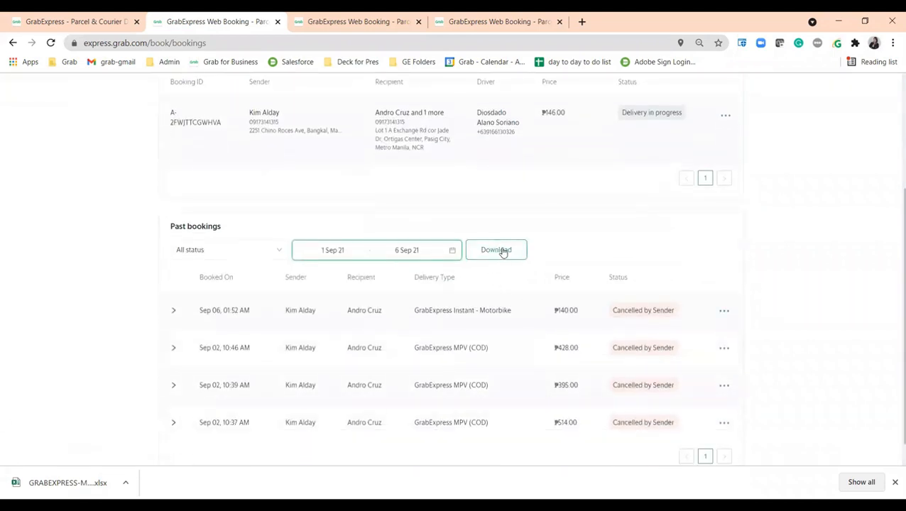
Step: Show the action menus for the first past booking and then for the ongoing booking
{"action": "left_click", "coordinate": [724, 310]}
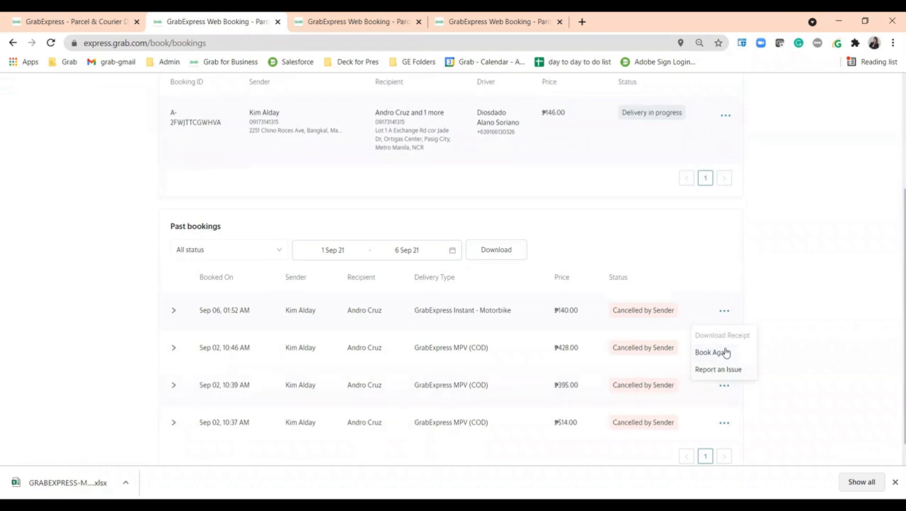
{"action": "scroll", "coordinate": [724, 350], "scroll_direction": "up", "scroll_amount": 2}
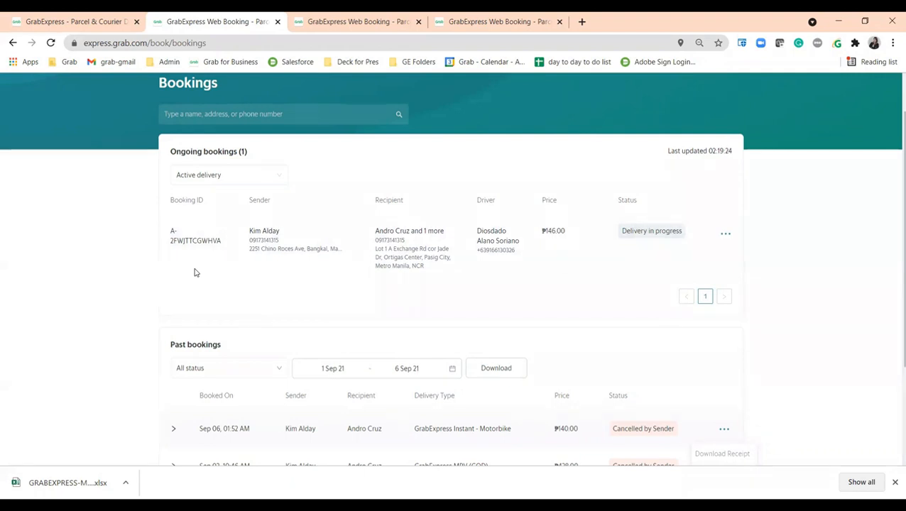
{"action": "left_click", "coordinate": [725, 235]}
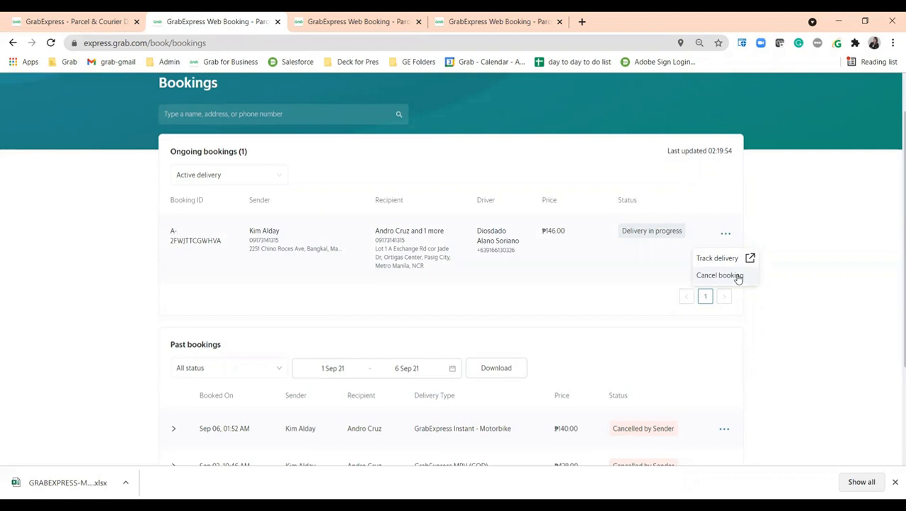
Step: Cancel the ongoing booking with Others as the cancellation reason
{"action": "left_click", "coordinate": [588, 316]}
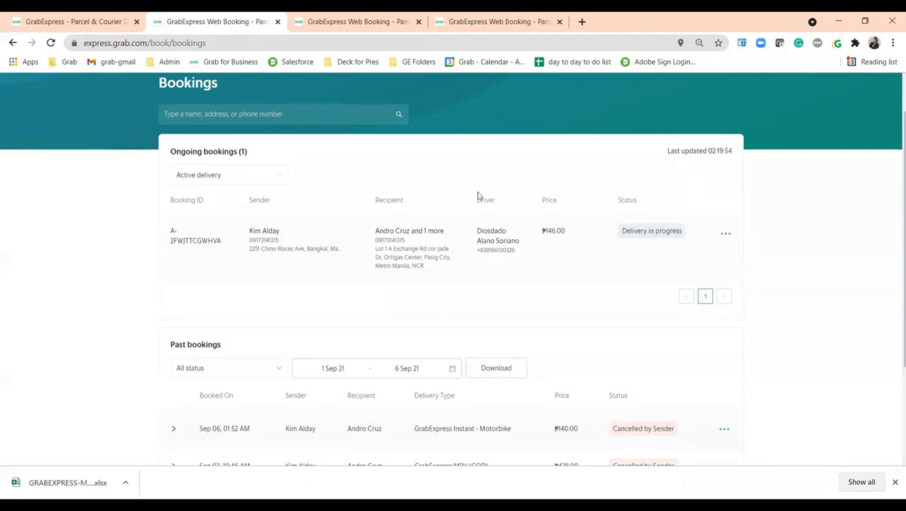
{"action": "left_click", "coordinate": [725, 234]}
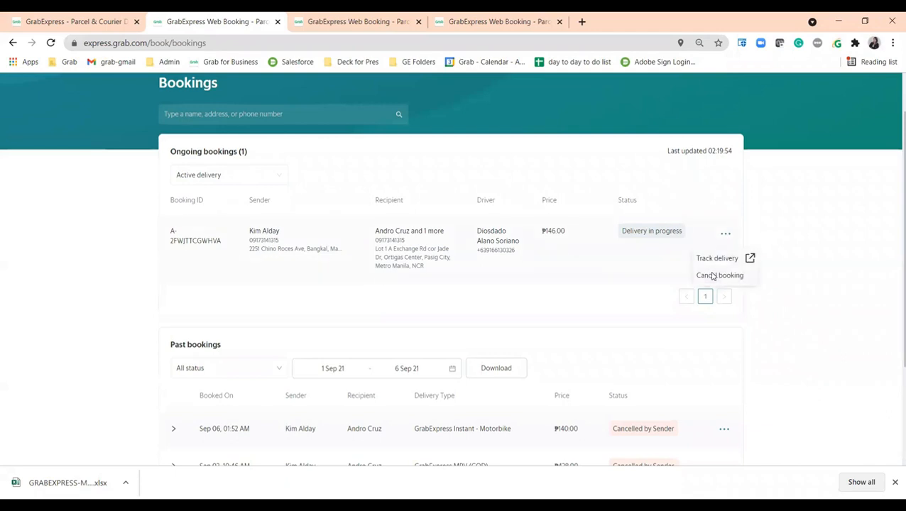
{"action": "left_click", "coordinate": [712, 276]}
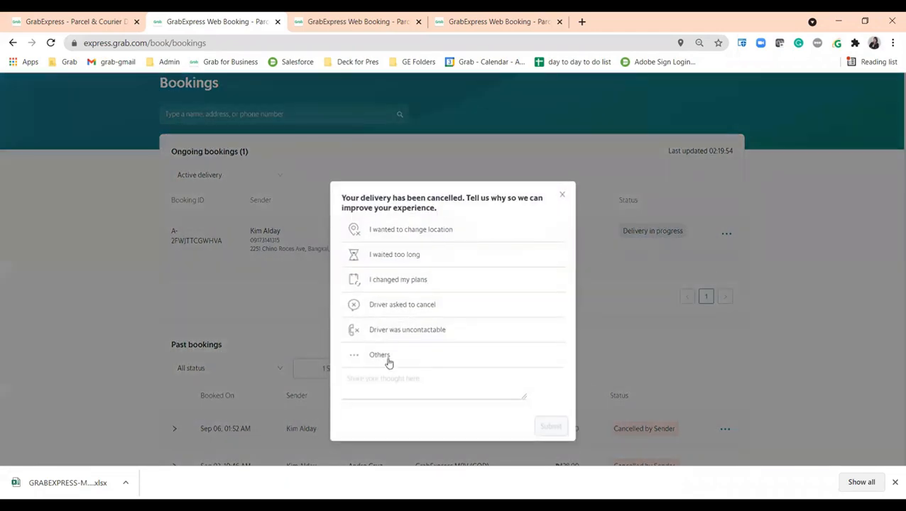
{"action": "left_click", "coordinate": [388, 361]}
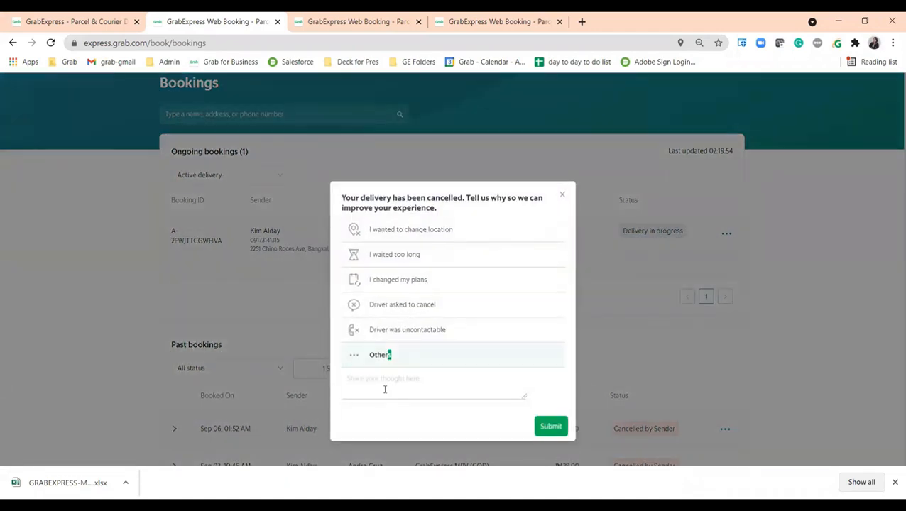
{"action": "left_click", "coordinate": [552, 428]}
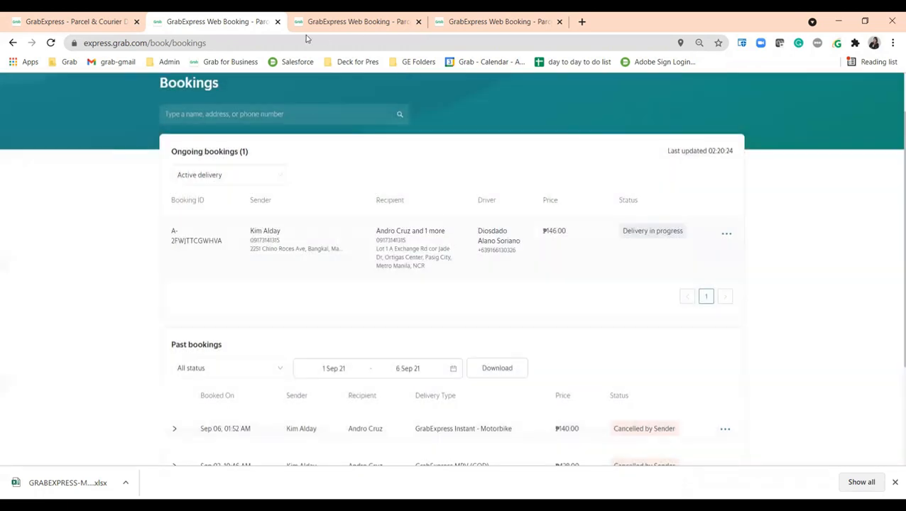